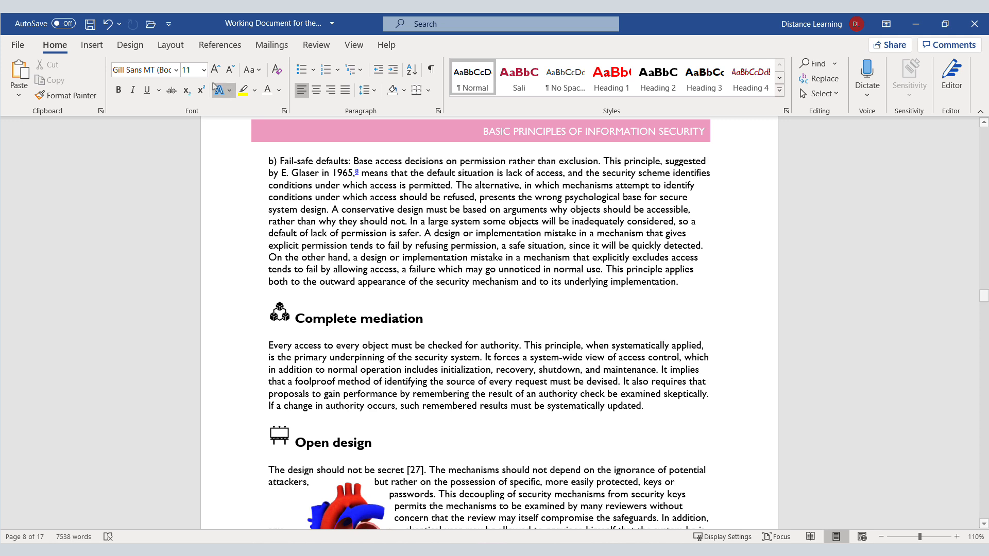
# Step: Apply the Narrow margin preset, 0.5" on all sides, to the document
pyautogui.click(173, 52)
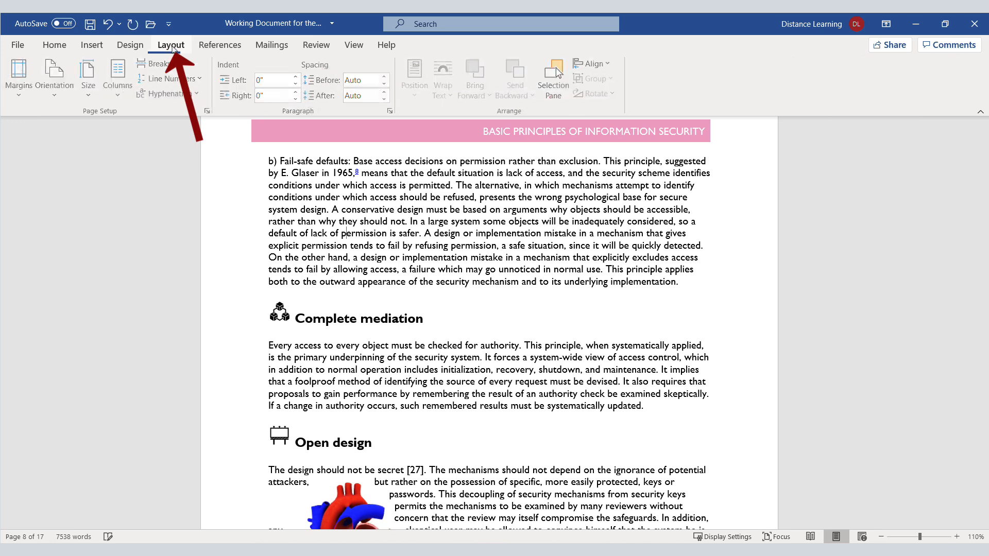
pyautogui.click(28, 99)
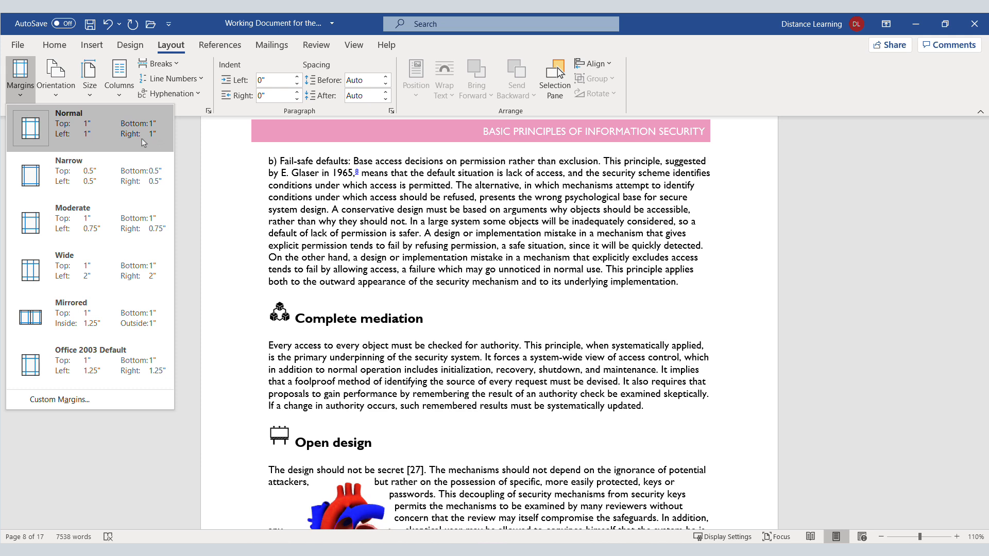
pyautogui.click(65, 186)
pyautogui.scroll(20, 384, 226)
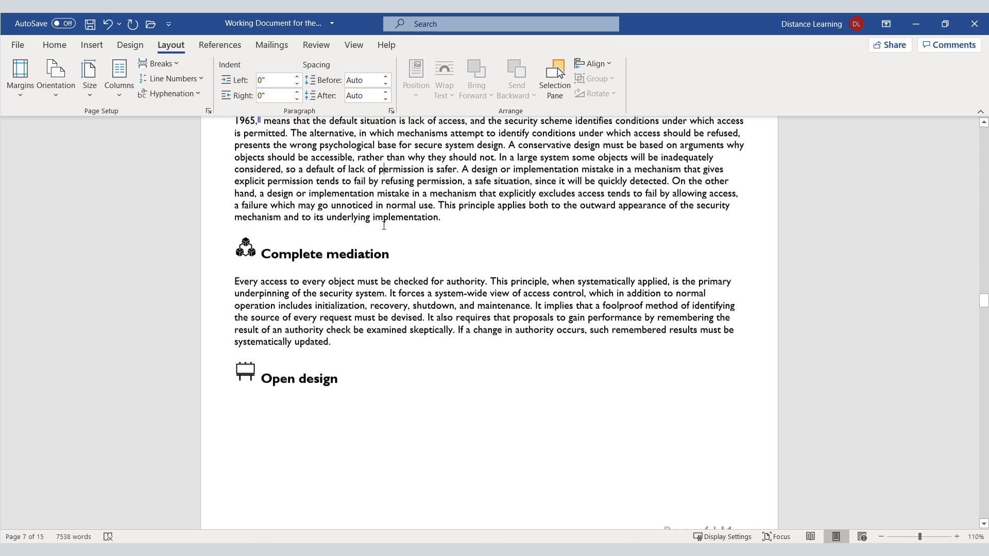
pyautogui.scroll(3, 388, 229)
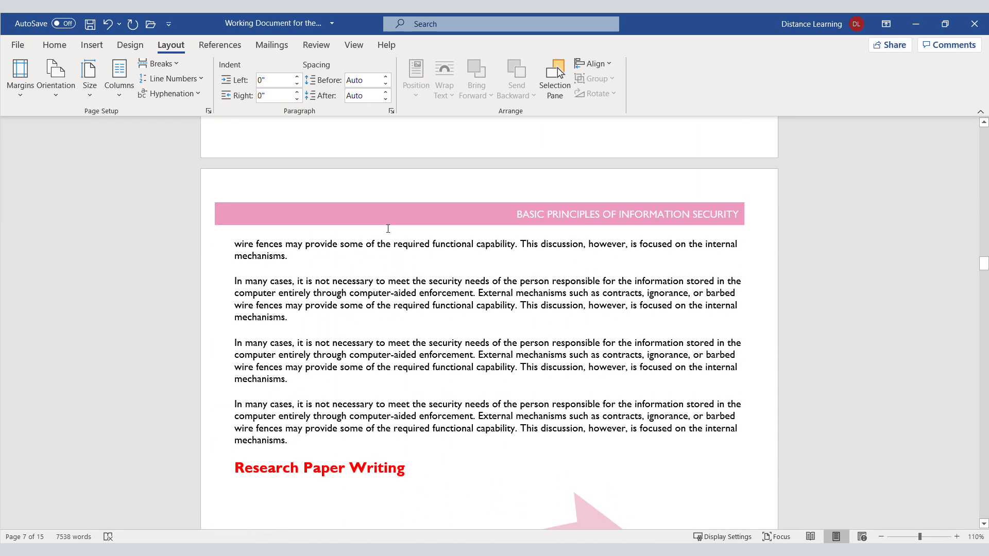
# Step: Set a custom top margin of 0.7" for the whole document, declining to make it the default page setup
pyautogui.click(20, 89)
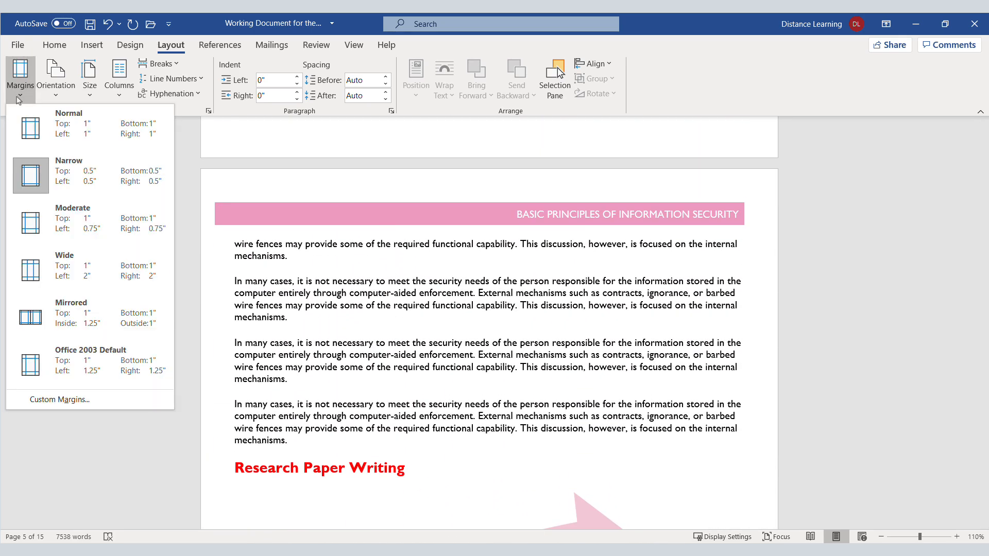
pyautogui.click(59, 400)
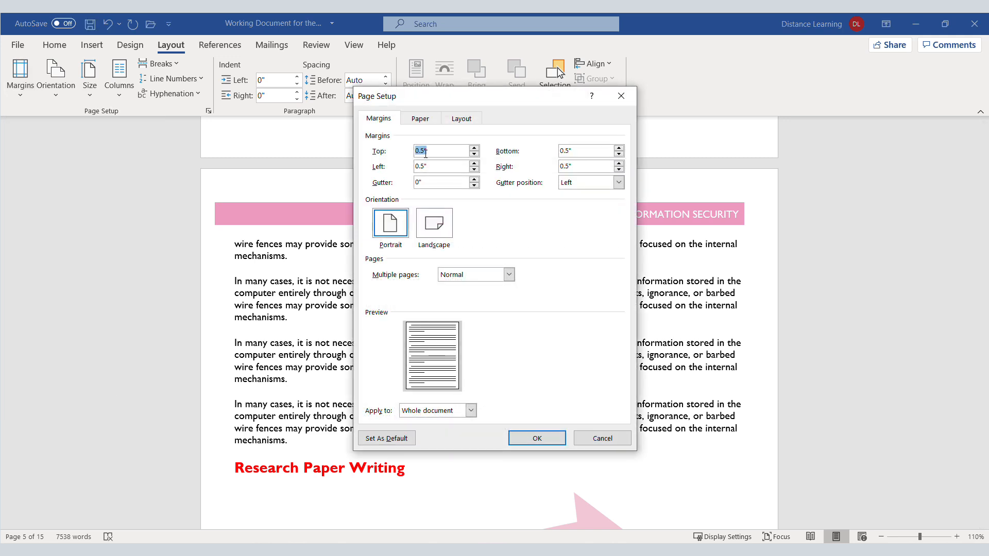
pyautogui.click(423, 155)
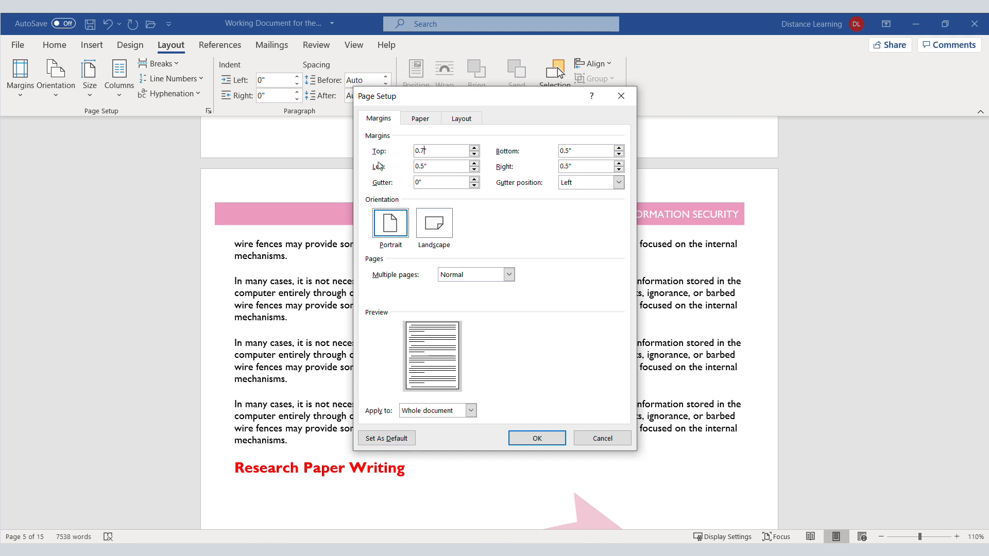
pyautogui.click(399, 442)
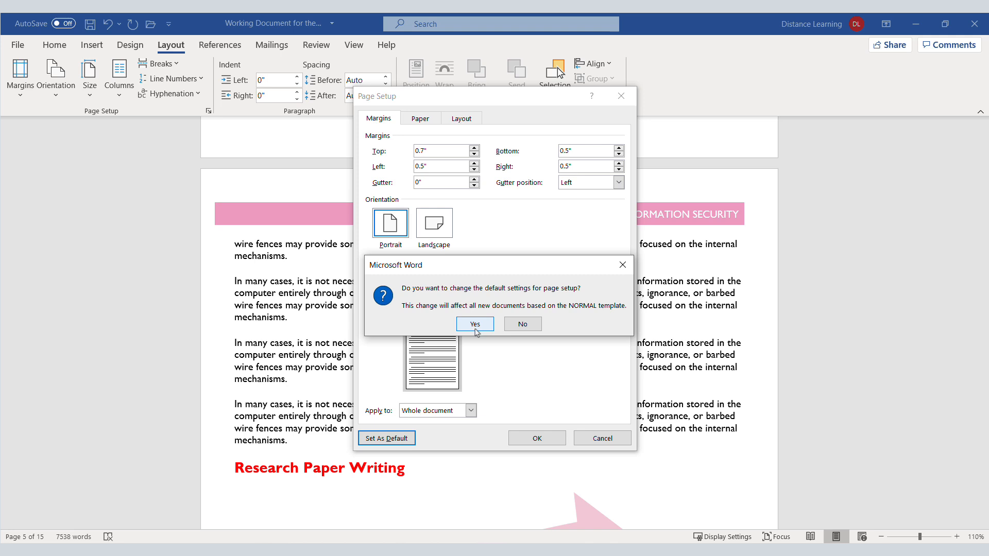
pyautogui.click(524, 328)
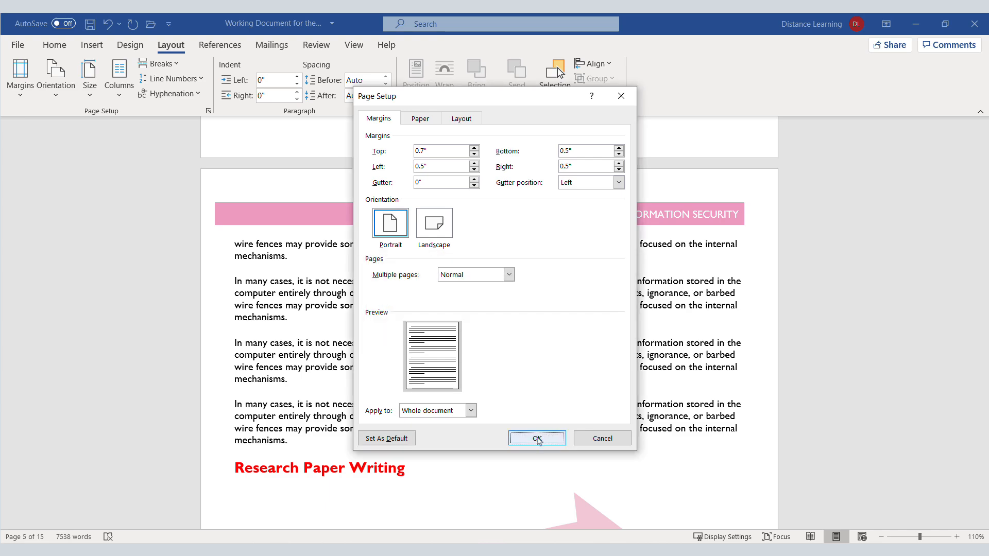
pyautogui.click(537, 439)
pyautogui.scroll(-2, 363, 350)
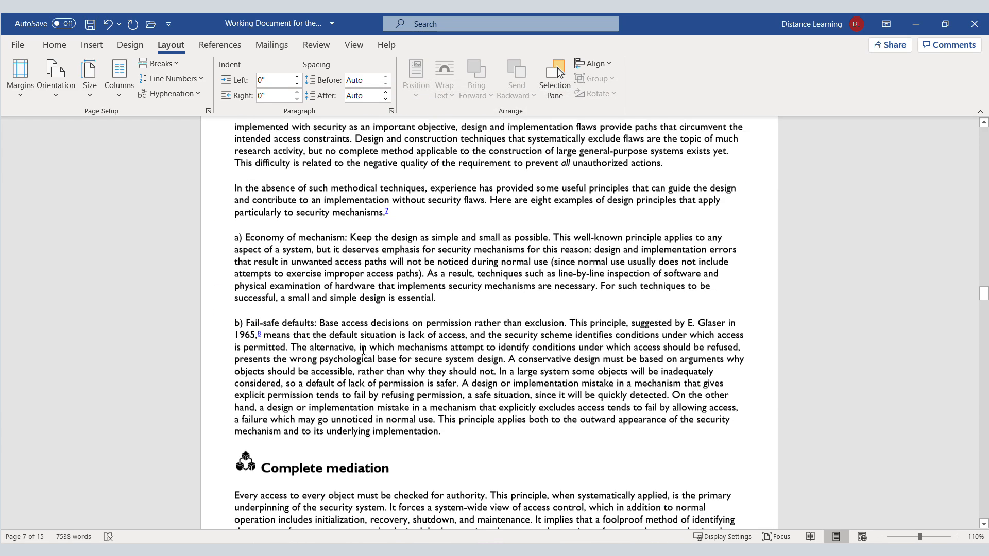
pyautogui.scroll(3, 363, 350)
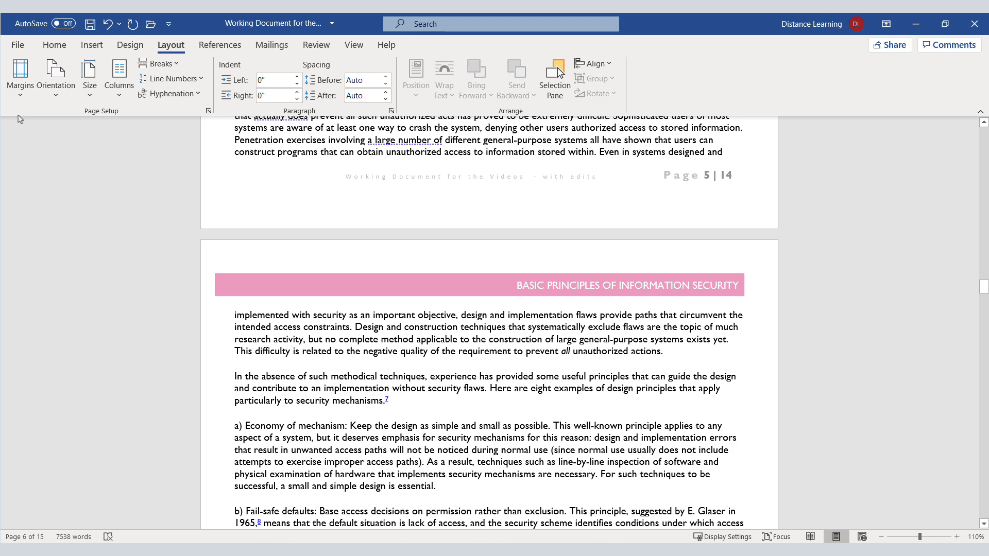
# Step: Set a custom top margin of 1" that applies from the cursor position in the Fail-safe defaults paragraph forward
pyautogui.click(20, 99)
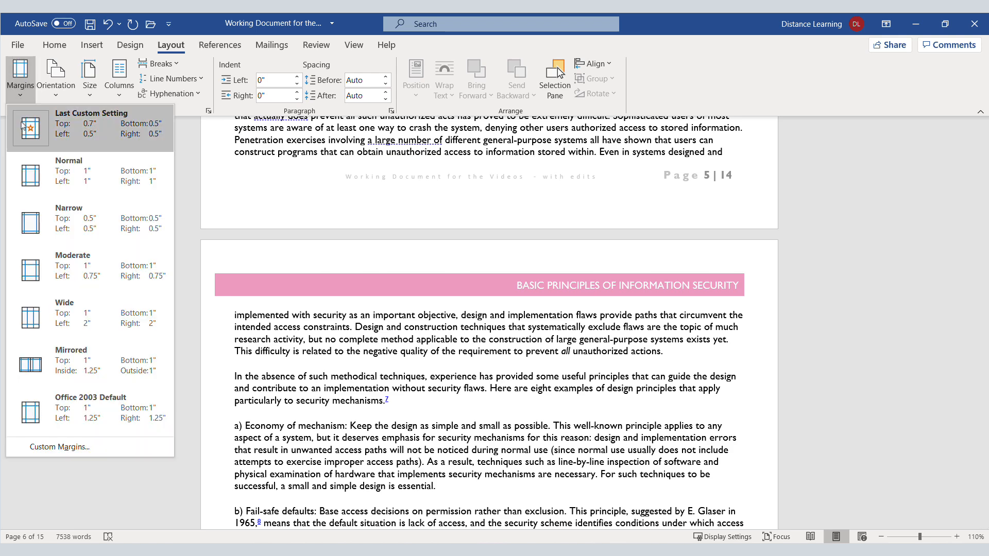
pyautogui.click(47, 447)
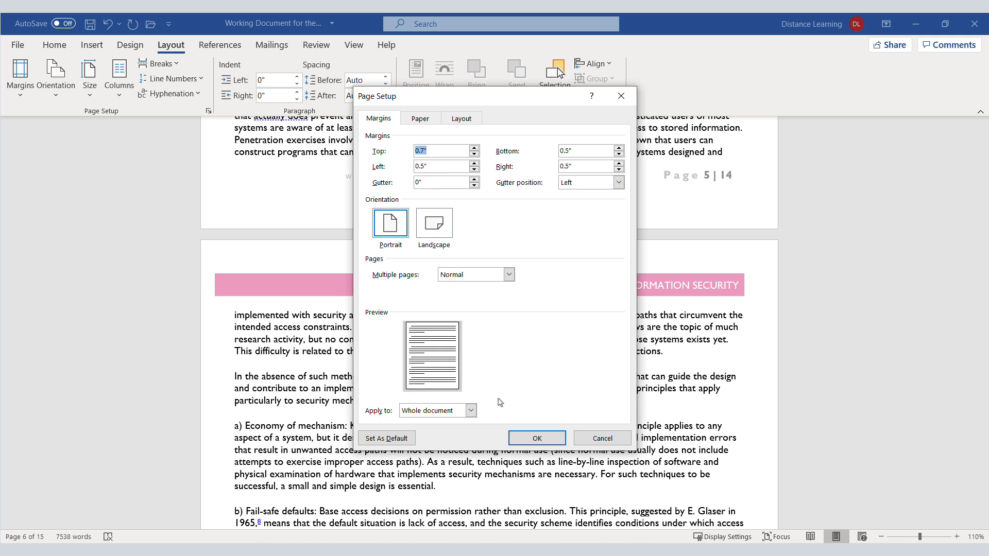
pyautogui.click(471, 411)
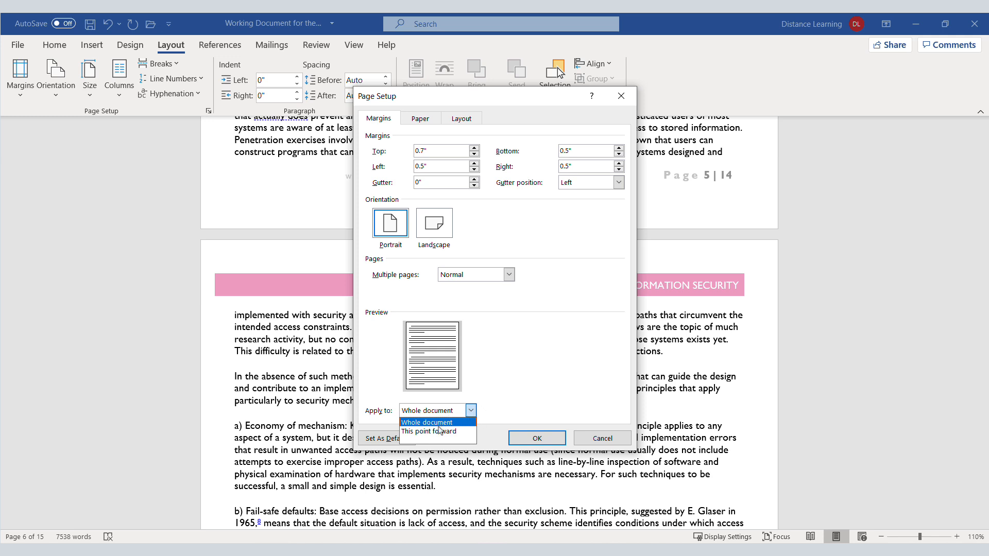
pyautogui.click(422, 151)
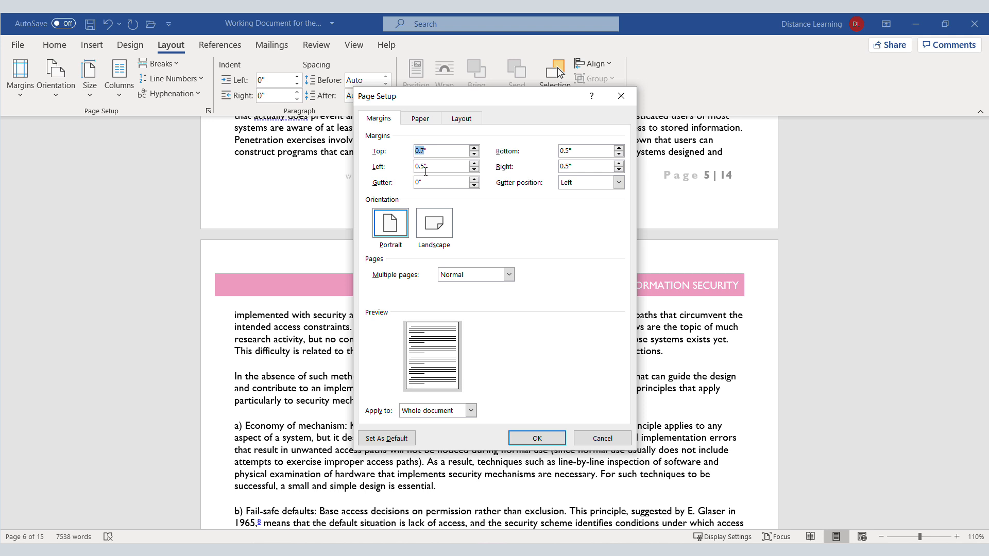
pyautogui.write('1')
pyautogui.click(470, 411)
pyautogui.click(437, 431)
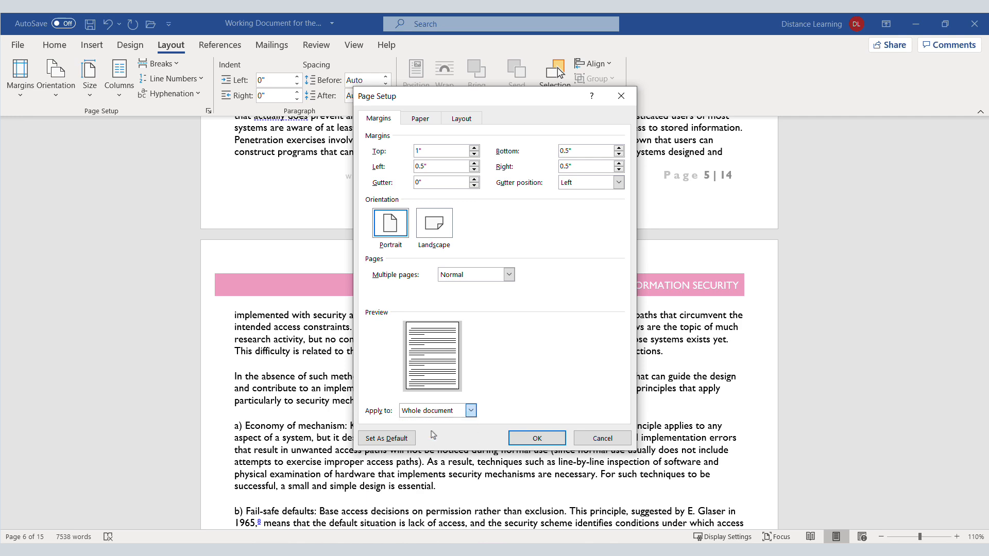
pyautogui.click(528, 439)
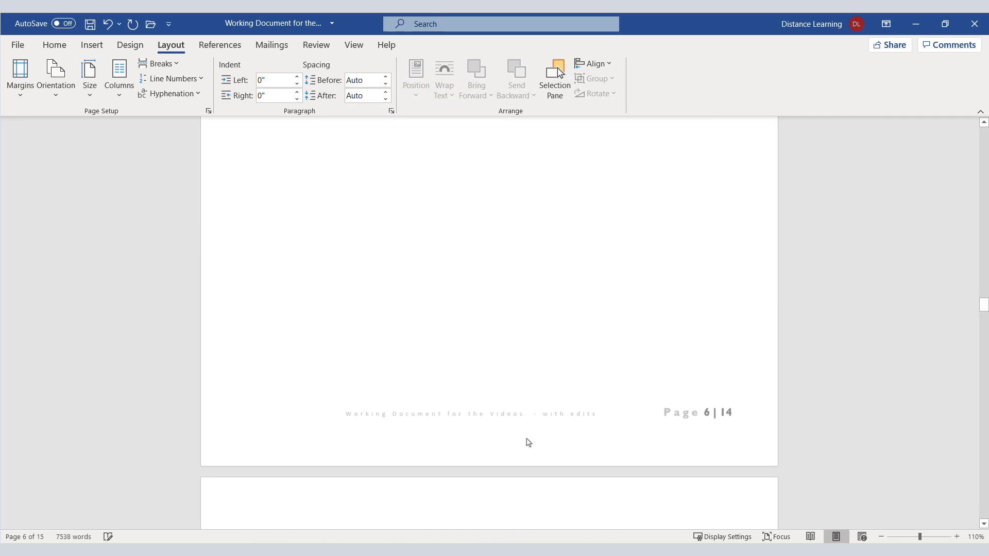
pyautogui.scroll(10, 432, 361)
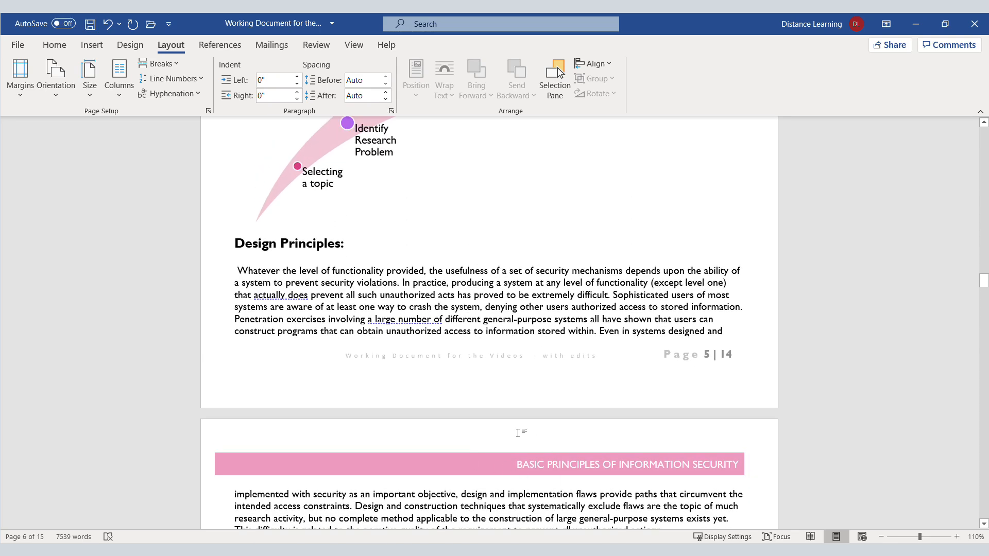
pyautogui.scroll(-15, 518, 432)
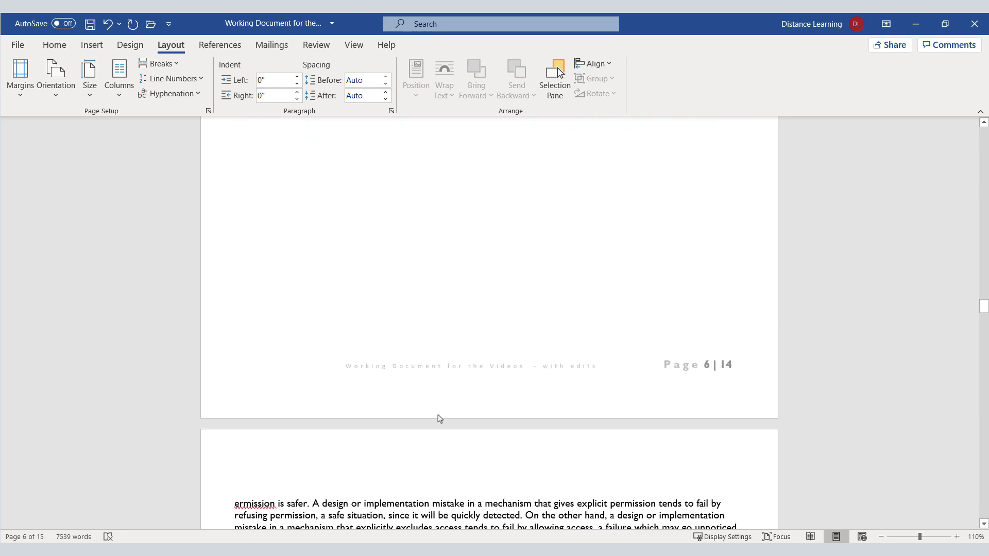
pyautogui.scroll(-5, 410, 494)
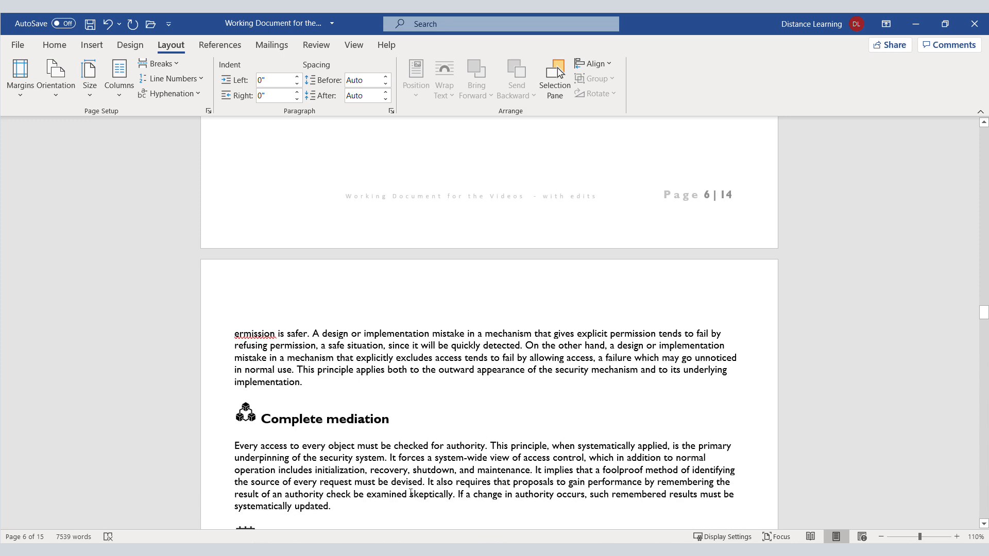
# Step: Select the text on page 6 up to "lack of p" and set a 1.2" top margin for the selected sections
pyautogui.scroll(12, 441, 371)
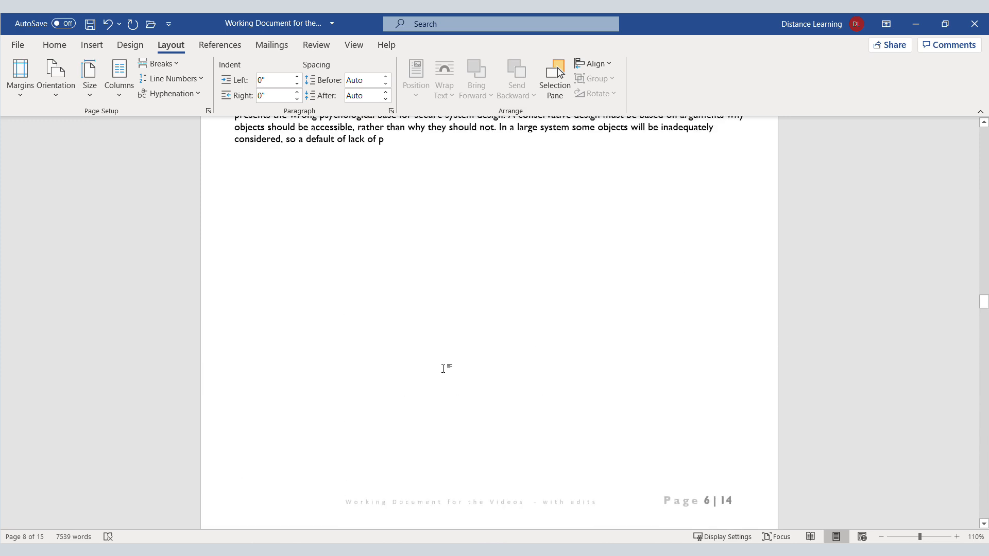
pyautogui.scroll(3, 443, 369)
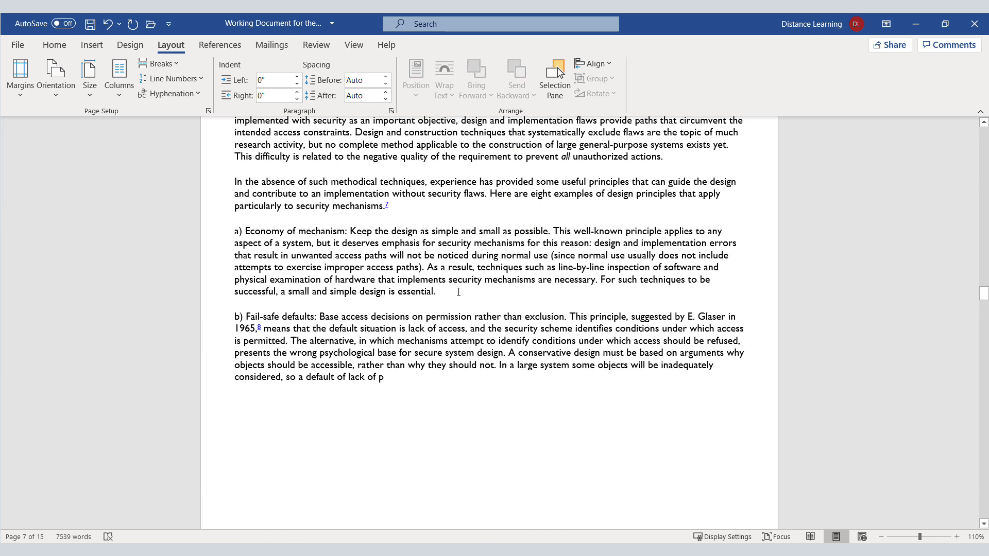
pyautogui.moveTo(412, 285); pyautogui.dragTo(233, 256)
pyautogui.moveTo(397, 386); pyautogui.dragTo(230, 419)
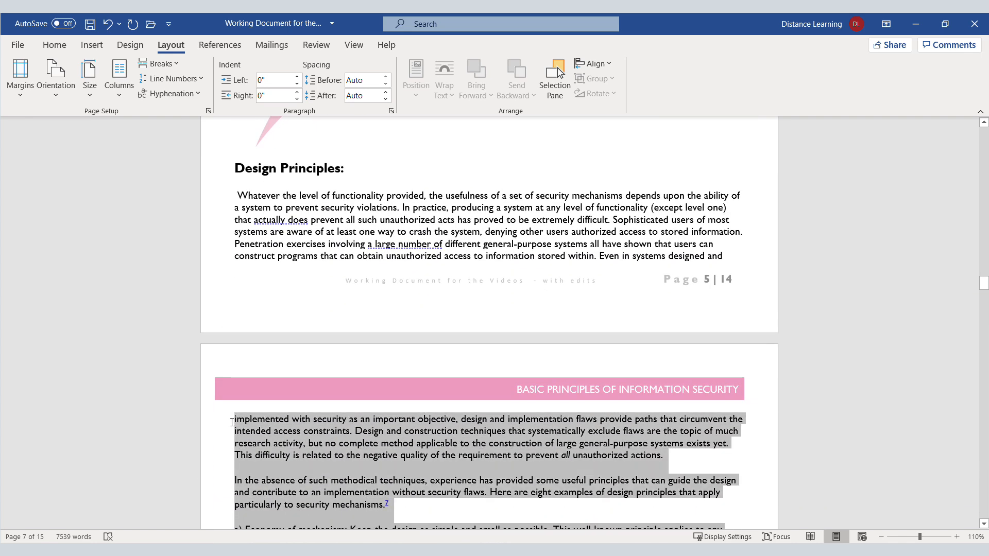
pyautogui.click(22, 95)
pyautogui.click(57, 447)
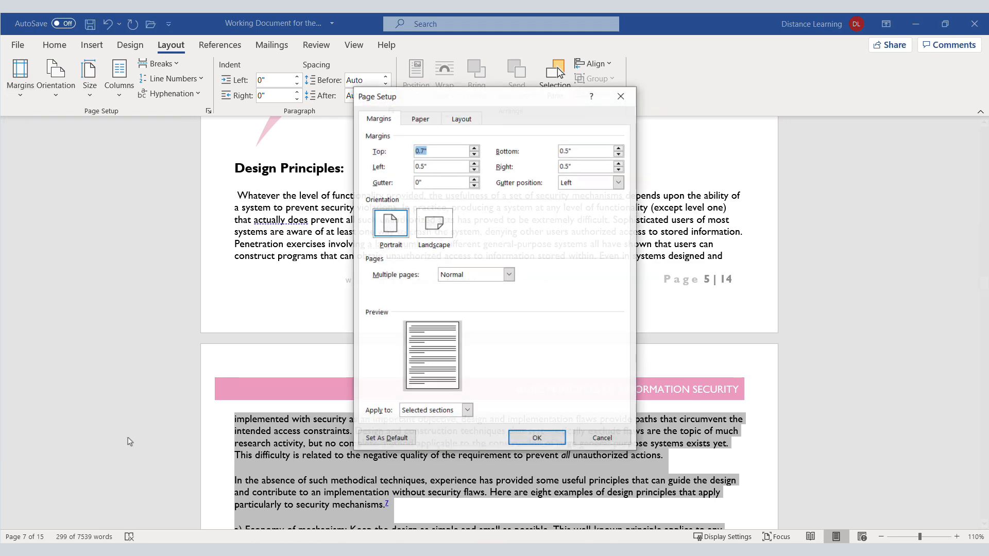
pyautogui.write('1.2')
pyautogui.click(468, 410)
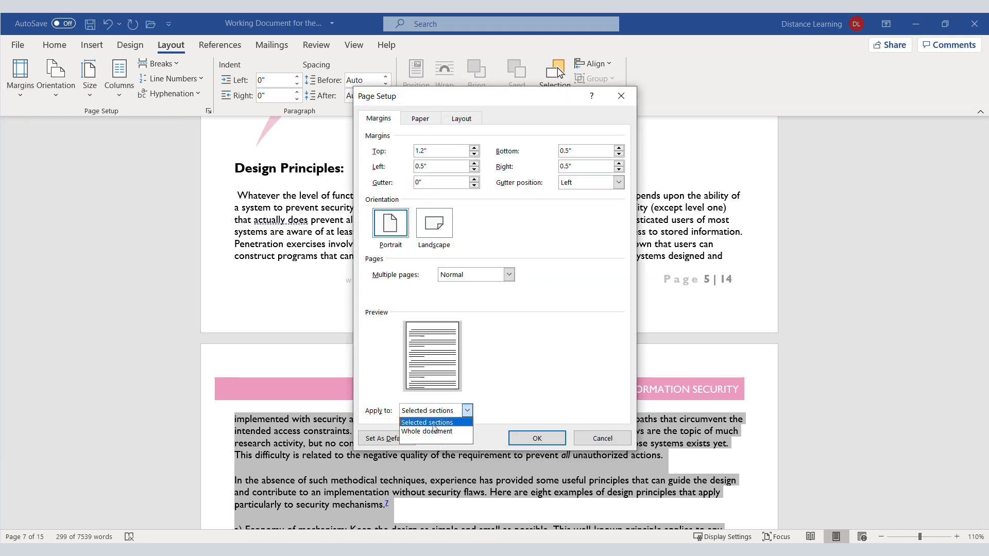
pyautogui.click(433, 424)
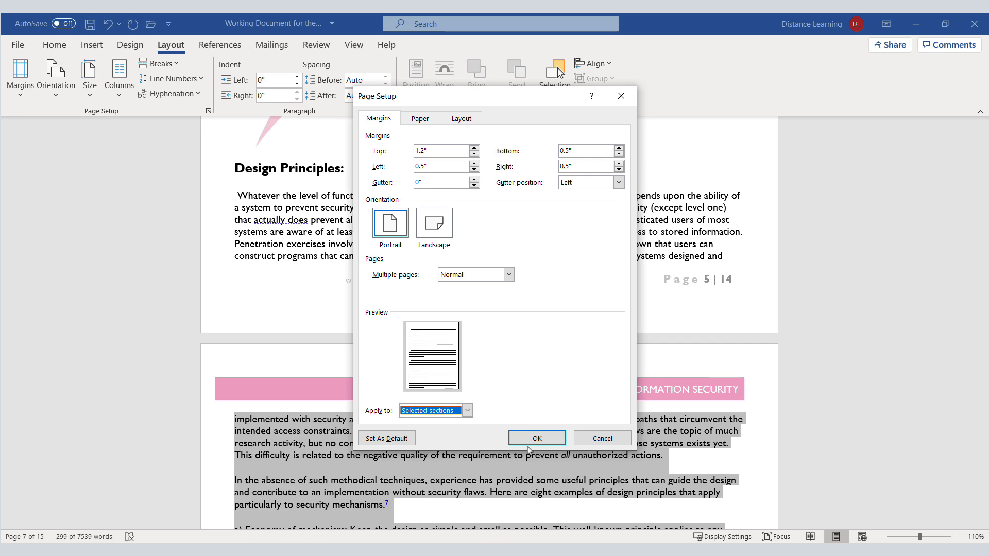
pyautogui.click(534, 442)
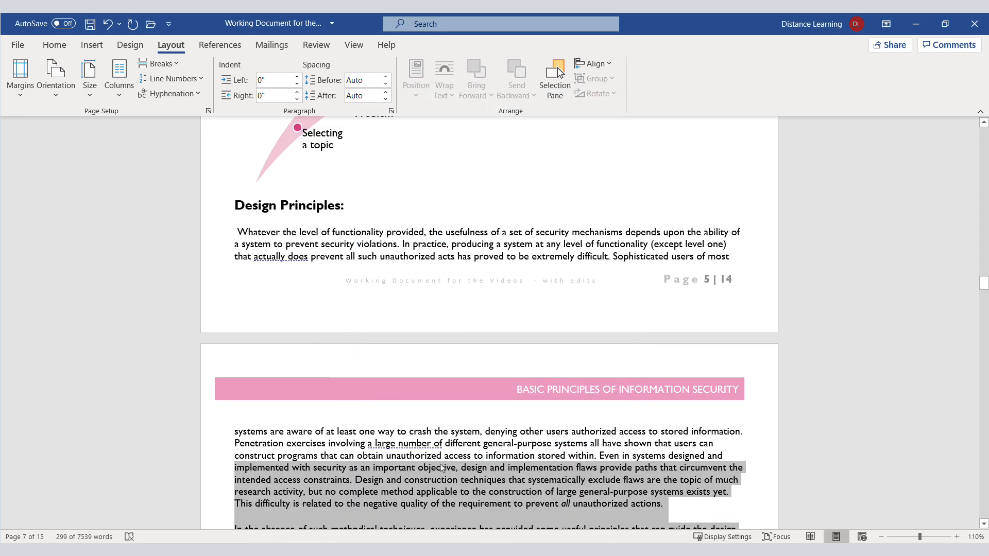
# Step: Select the page 6 text from "systems are aware" to "lack of p" and change the page orientation to Landscape
pyautogui.scroll(-5, 425, 425)
pyautogui.scroll(-5, 425, 425)
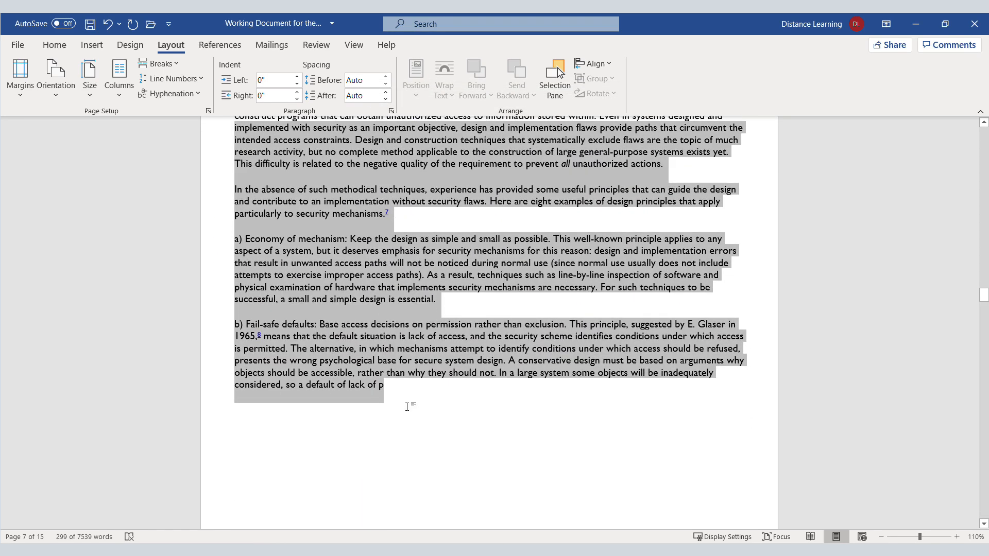
pyautogui.click(382, 413)
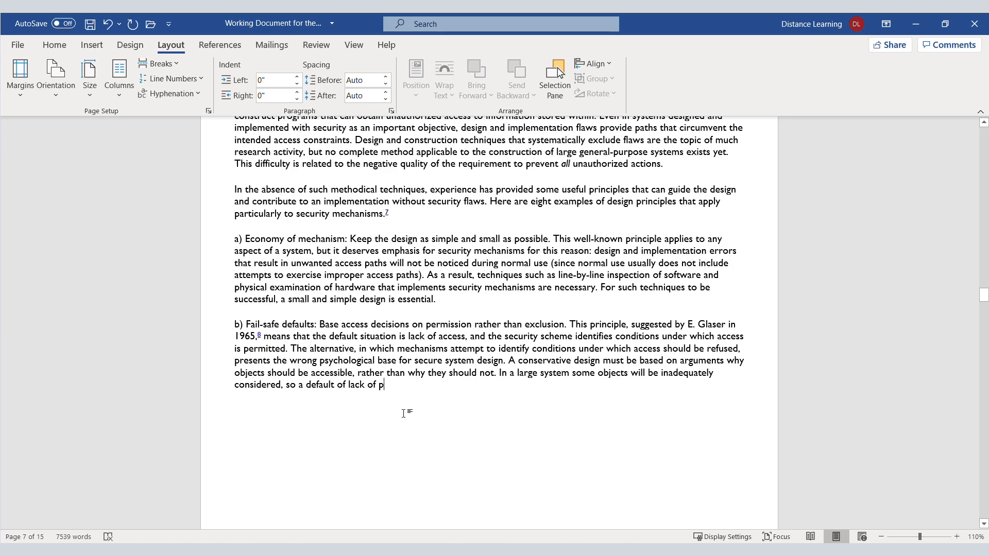
pyautogui.scroll(5, 404, 413)
pyautogui.scroll(-2, 405, 417)
pyautogui.scroll(-6, 406, 427)
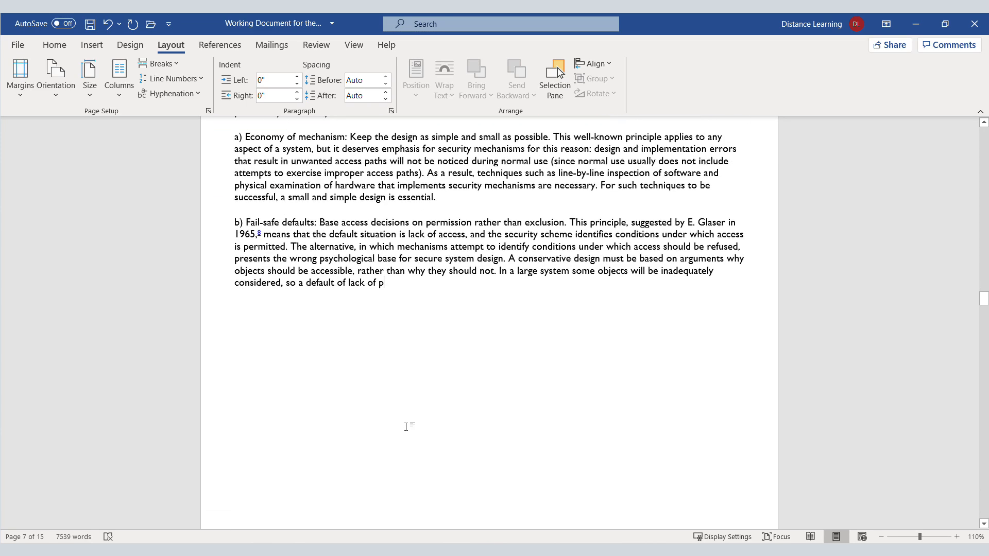
pyautogui.scroll(6, 406, 426)
pyautogui.moveTo(383, 491); pyautogui.dragTo(234, 198)
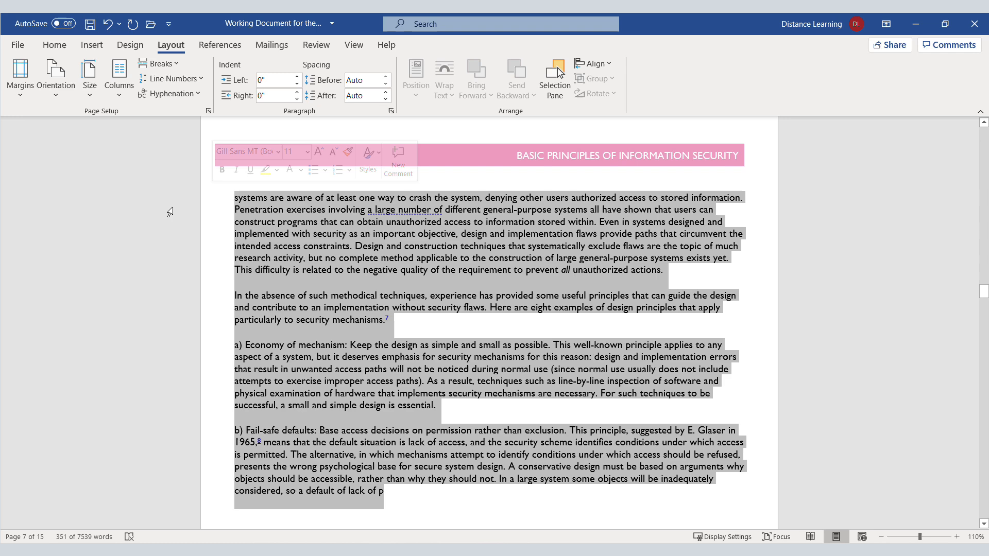
pyautogui.click(47, 93)
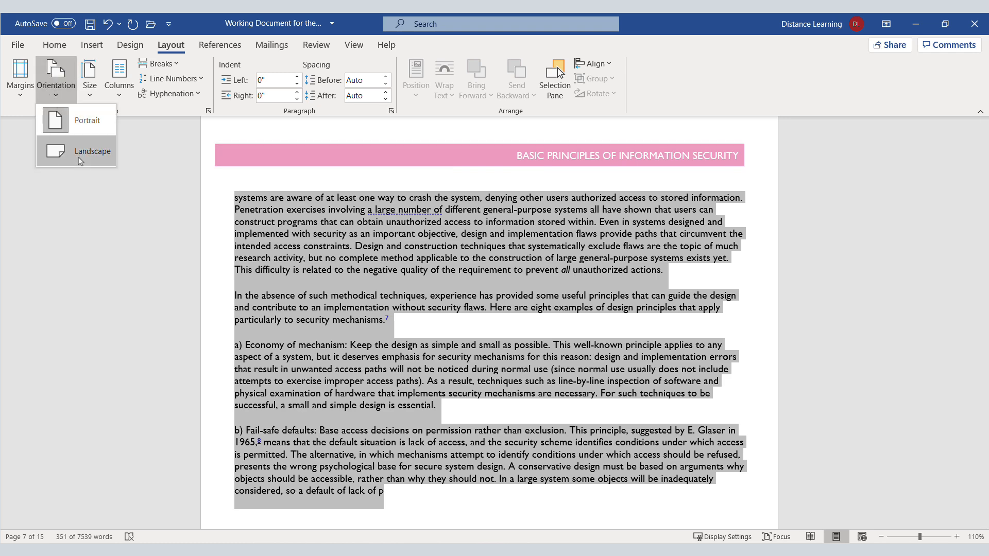
pyautogui.click(80, 154)
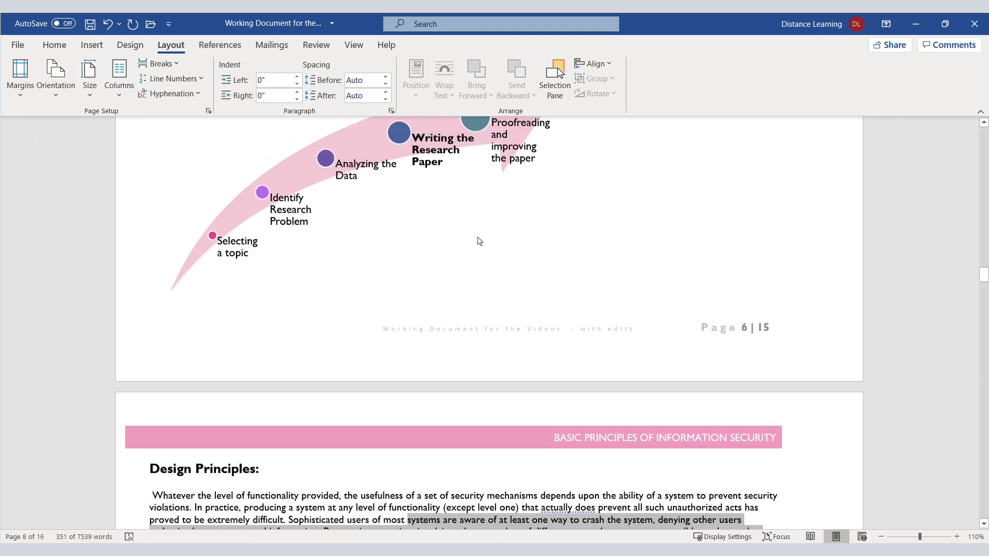
# Step: Undo the Landscape orientation change on the selected text and clear the text selection
pyautogui.scroll(3, 479, 241)
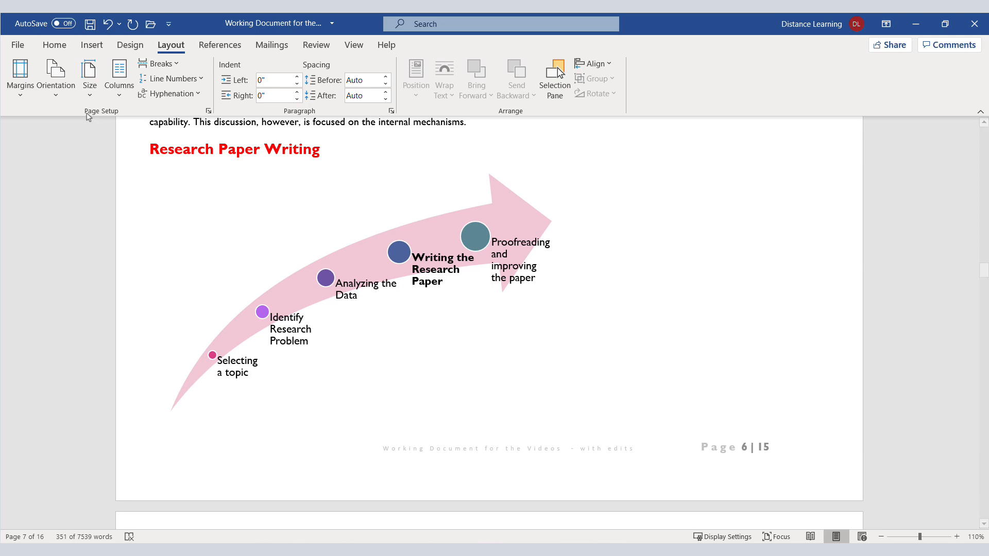
pyautogui.click(53, 101)
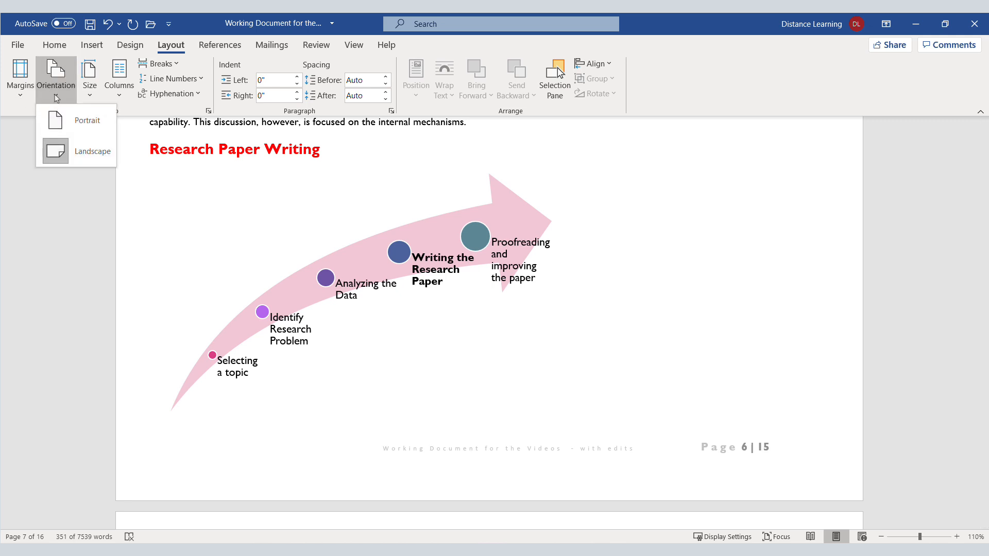
pyautogui.scroll(-10, 329, 216)
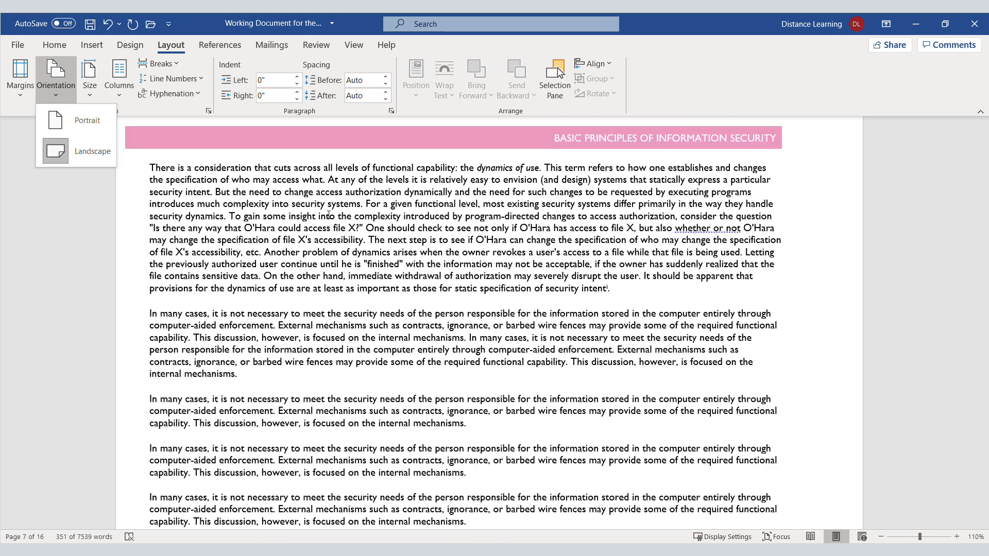
pyautogui.scroll(5, 328, 216)
pyautogui.scroll(-6, 314, 237)
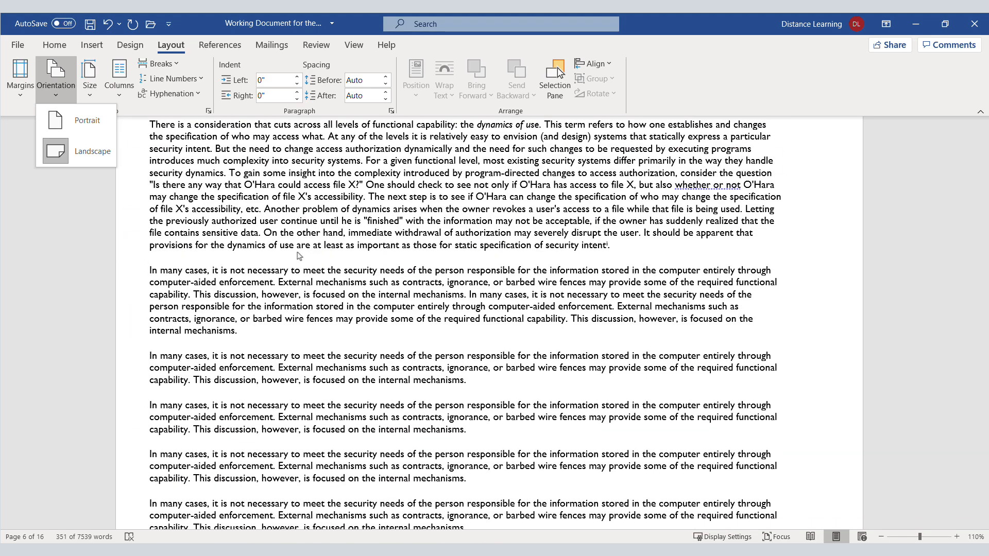
pyautogui.click(338, 241)
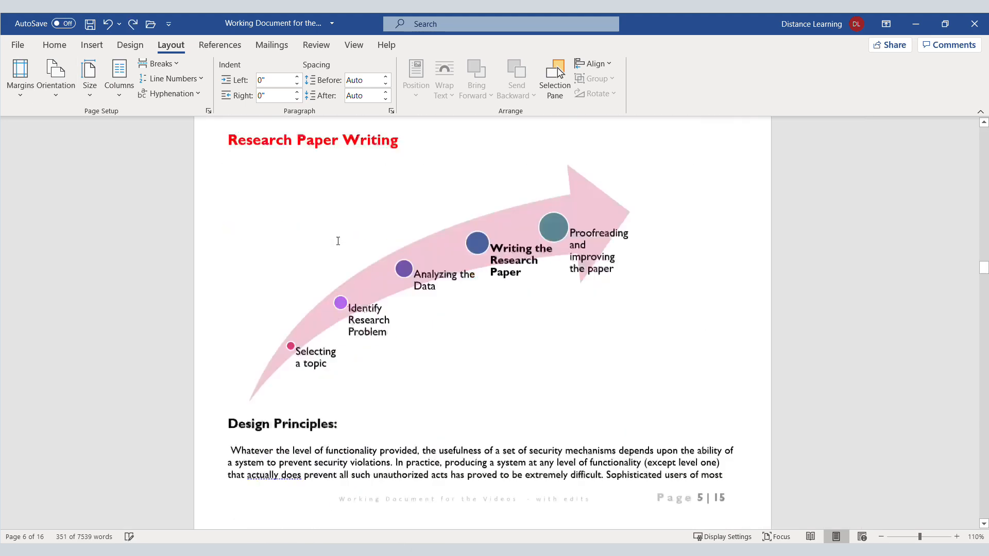
pyautogui.scroll(-6, 338, 238)
pyautogui.press('Left')
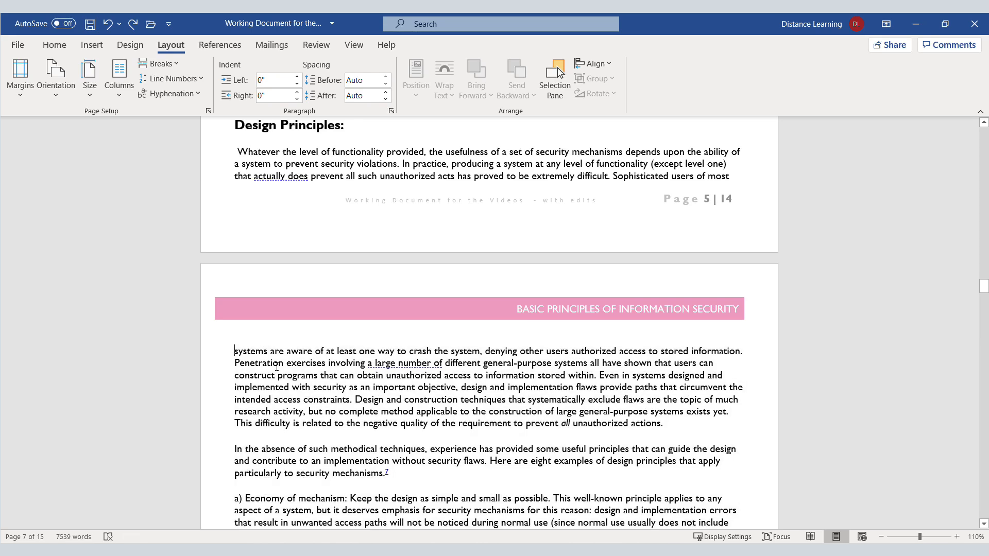
# Step: Change the page orientation to Landscape from the first "In many cases" paragraph on page 5 forward, using "This point forward"
pyautogui.scroll(-15, 327, 382)
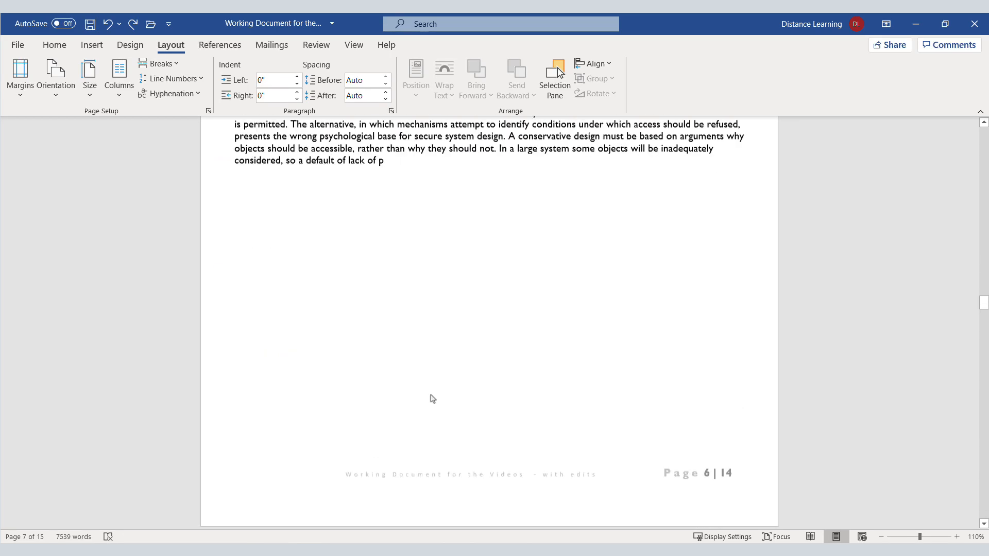
pyautogui.scroll(-1, 320, 372)
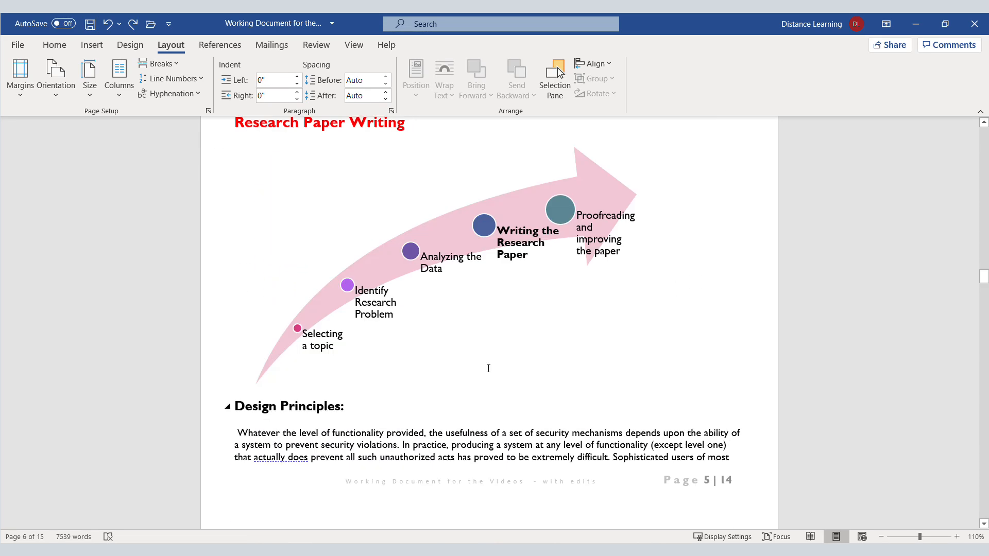
pyautogui.scroll(-2, 487, 368)
pyautogui.scroll(10, 397, 344)
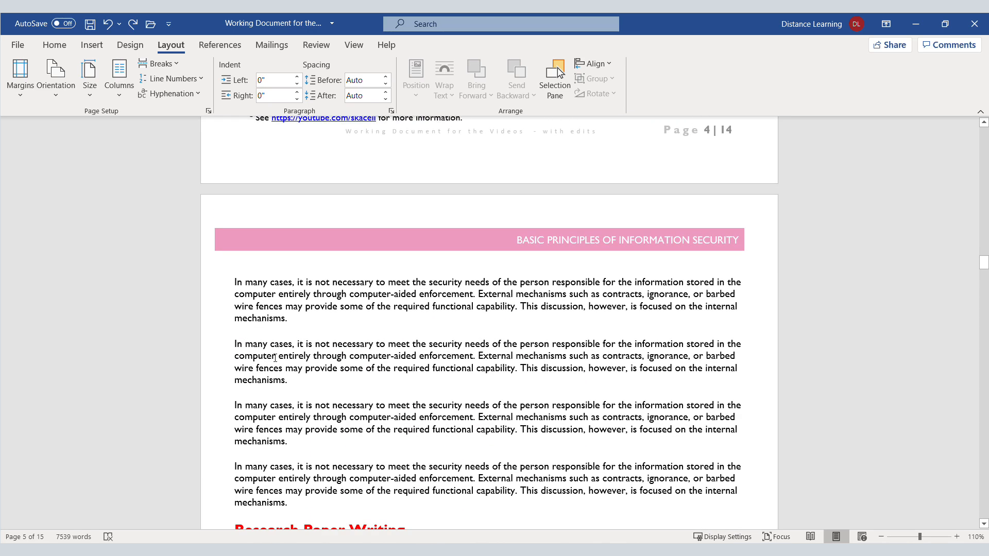
pyautogui.scroll(-4, 274, 357)
pyautogui.scroll(2, 268, 346)
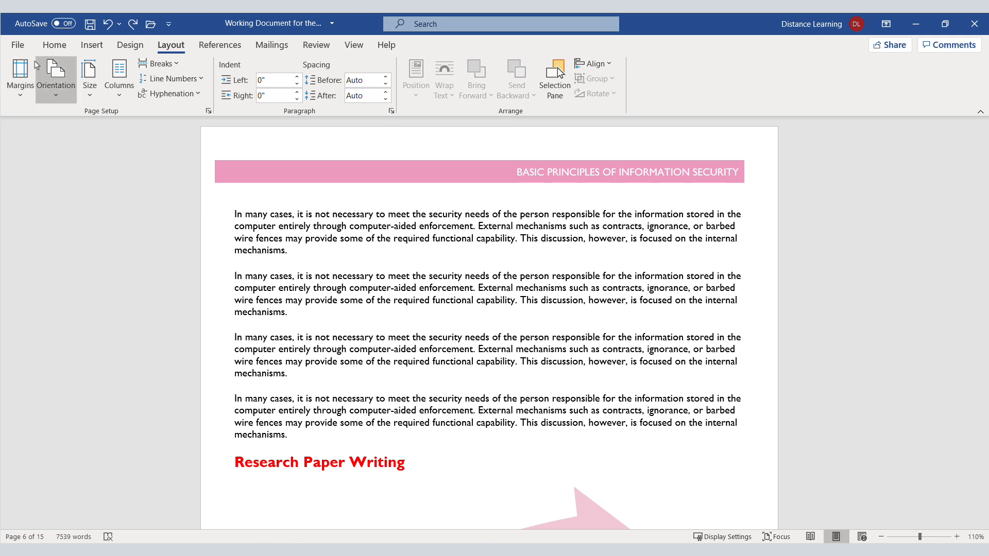
pyautogui.click(18, 101)
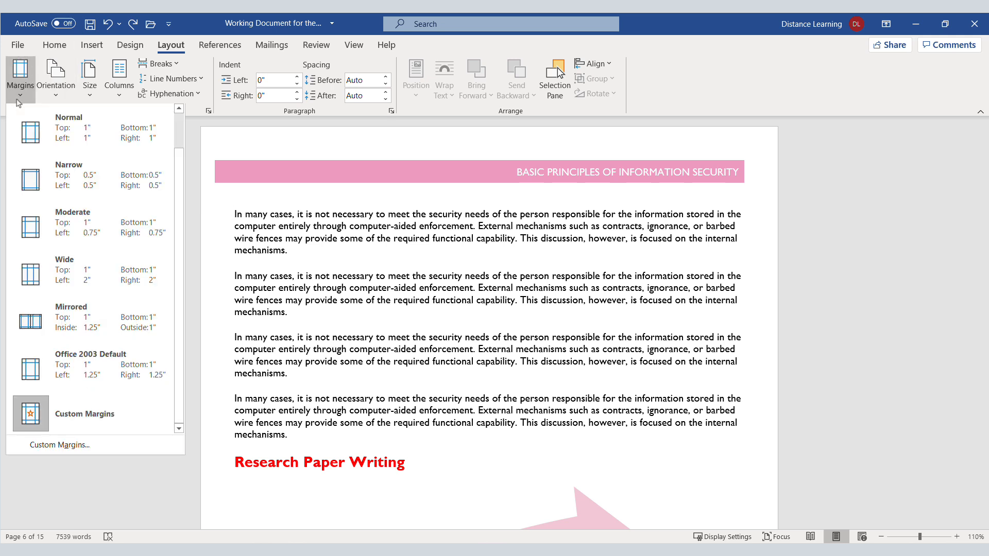
pyautogui.click(67, 447)
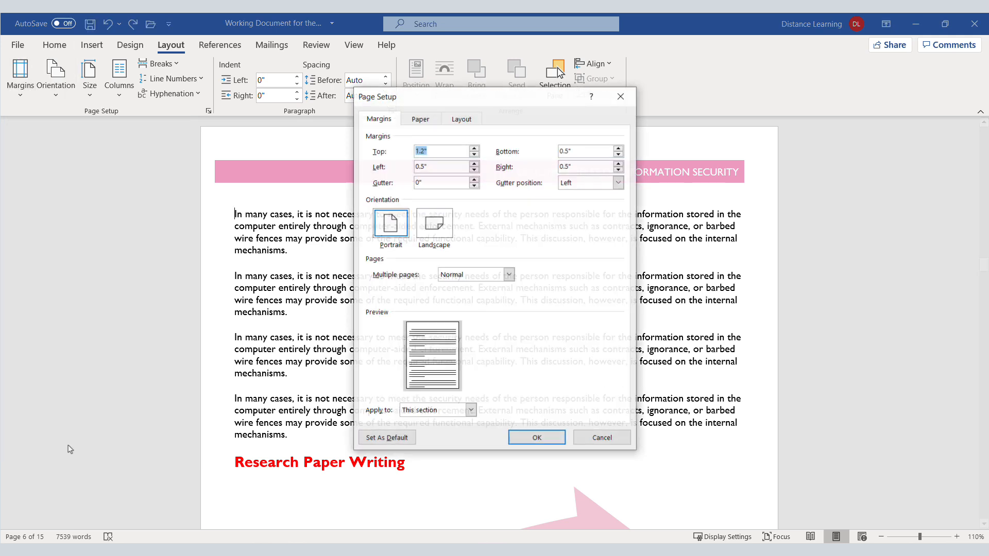
pyautogui.click(435, 226)
pyautogui.click(461, 410)
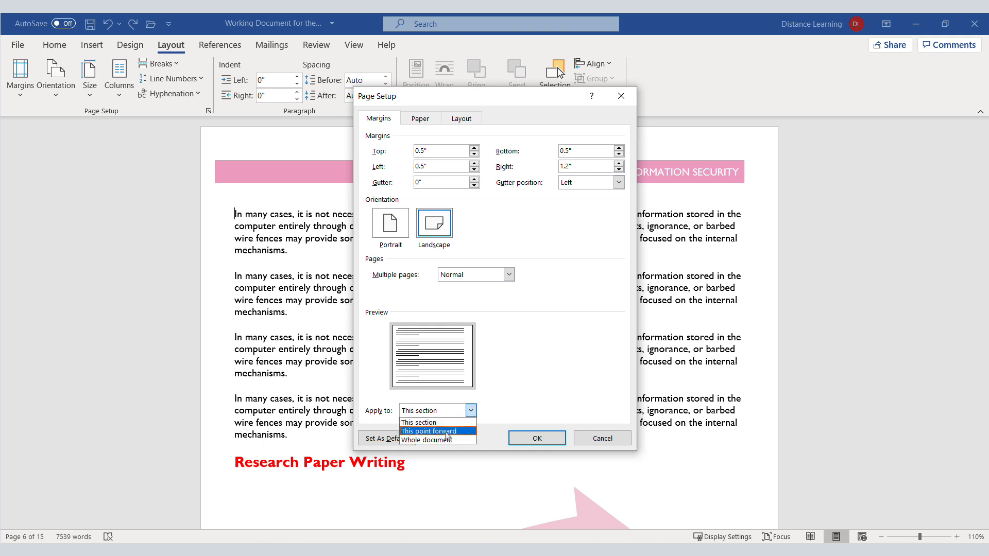
pyautogui.click(446, 432)
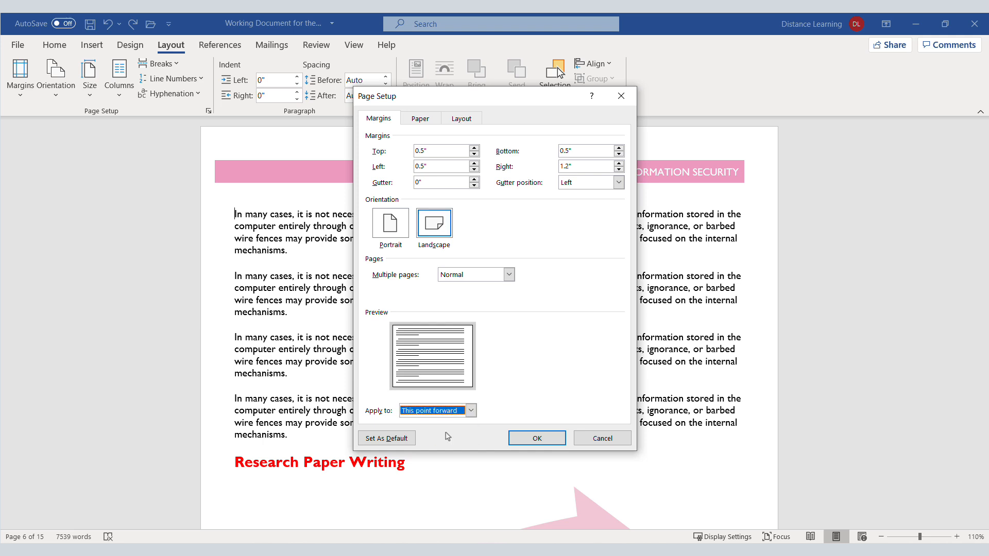
pyautogui.click(538, 438)
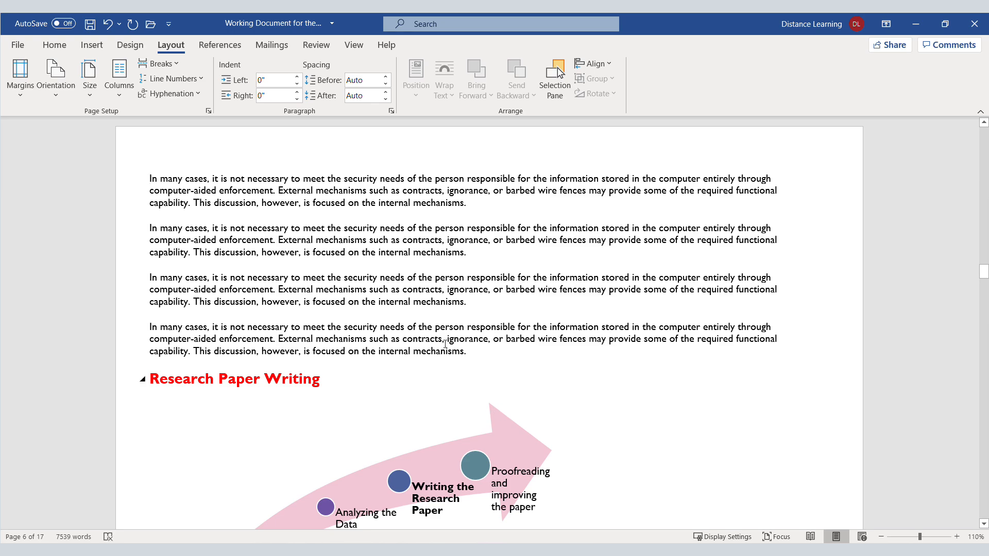
# Step: Return the page orientation to Portrait from the Design Principles heading forward, keeping the Research Paper Writing page in Landscape
pyautogui.scroll(3, 407, 342)
pyautogui.scroll(10, 406, 343)
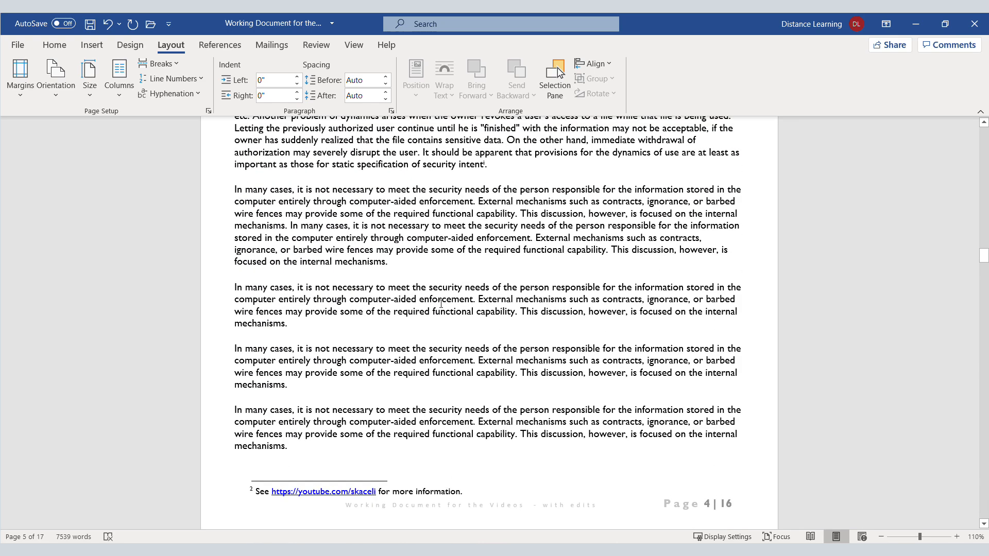
pyautogui.scroll(1, 463, 340)
pyautogui.scroll(-10, 463, 340)
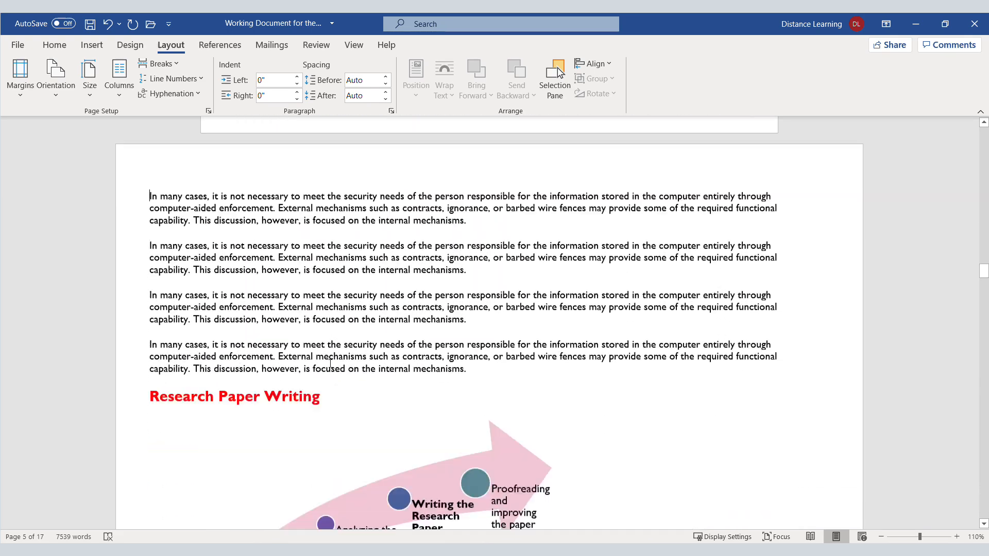
pyautogui.scroll(-5, 291, 350)
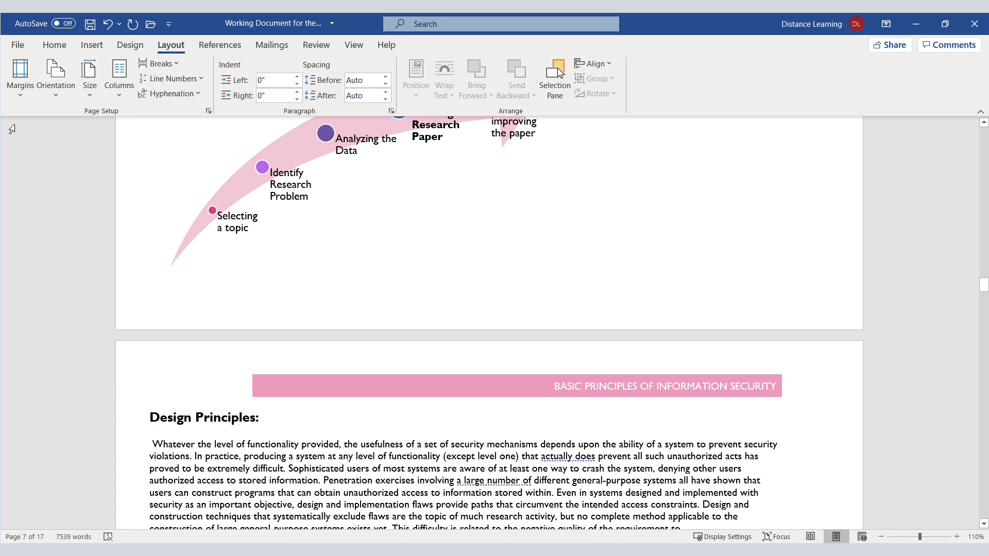
pyautogui.click(20, 77)
pyautogui.click(61, 450)
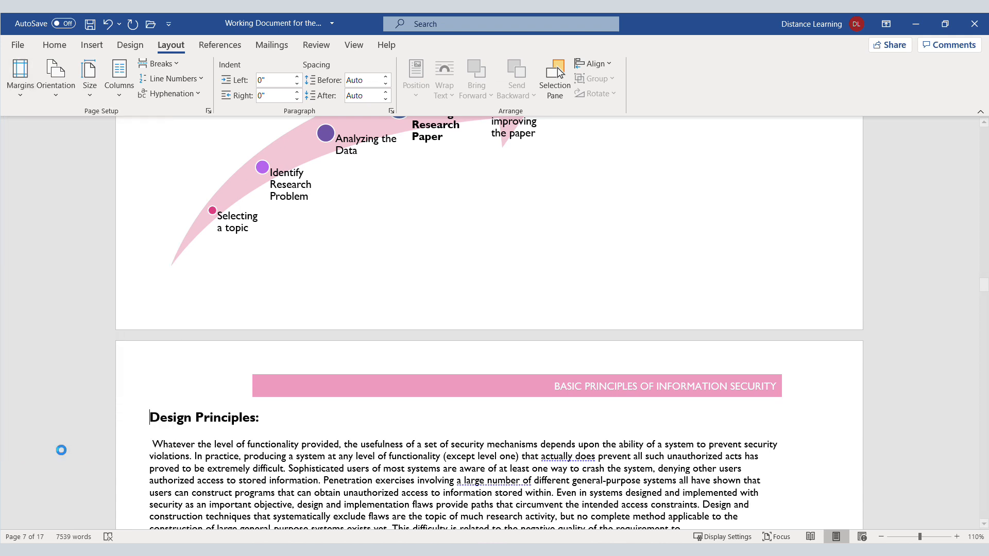
pyautogui.click(394, 227)
pyautogui.click(451, 411)
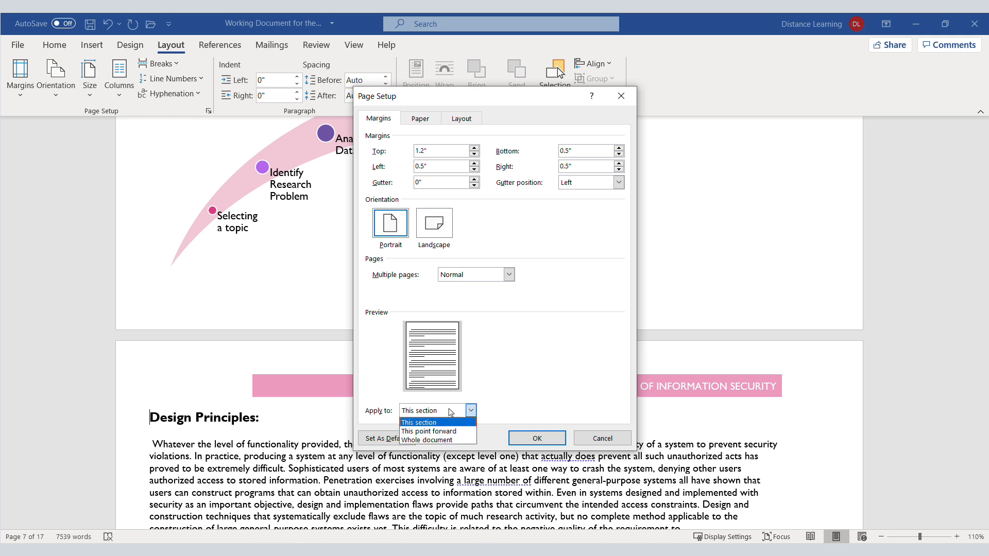
pyautogui.click(442, 439)
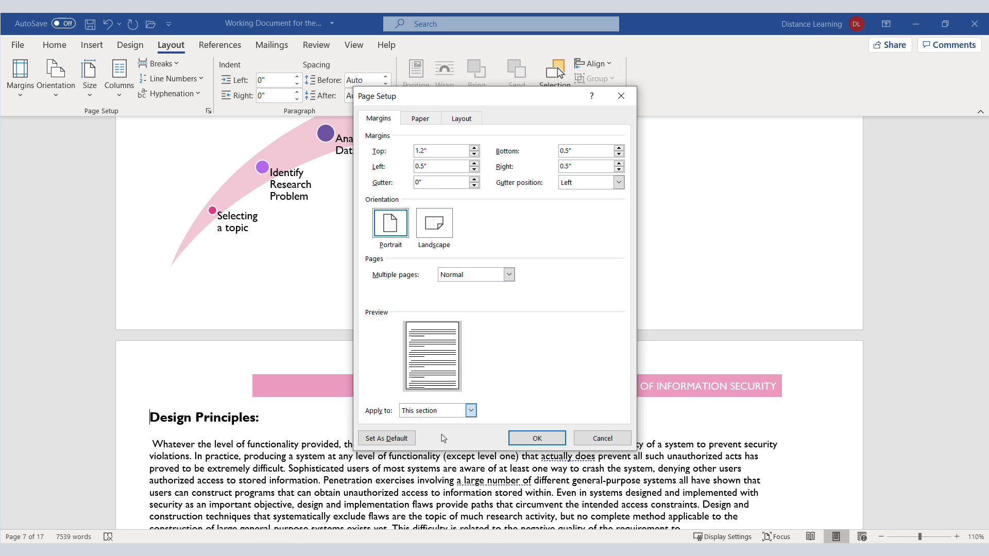
pyautogui.click(536, 439)
pyautogui.scroll(3, 332, 373)
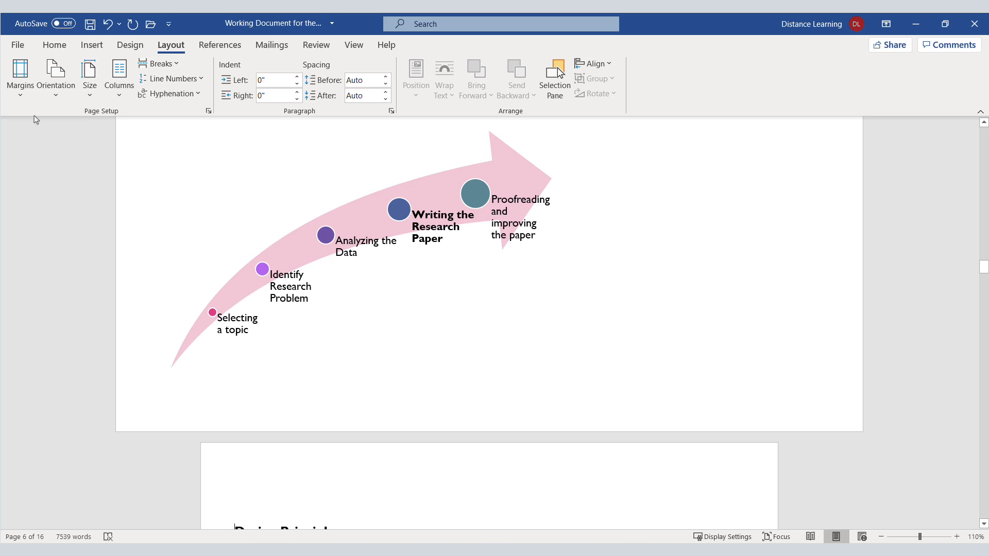
# Step: Review the Page Setup margin and orientation settings, cancel without changes, and look over the landscape page and the page after it
pyautogui.click(22, 102)
pyautogui.click(54, 447)
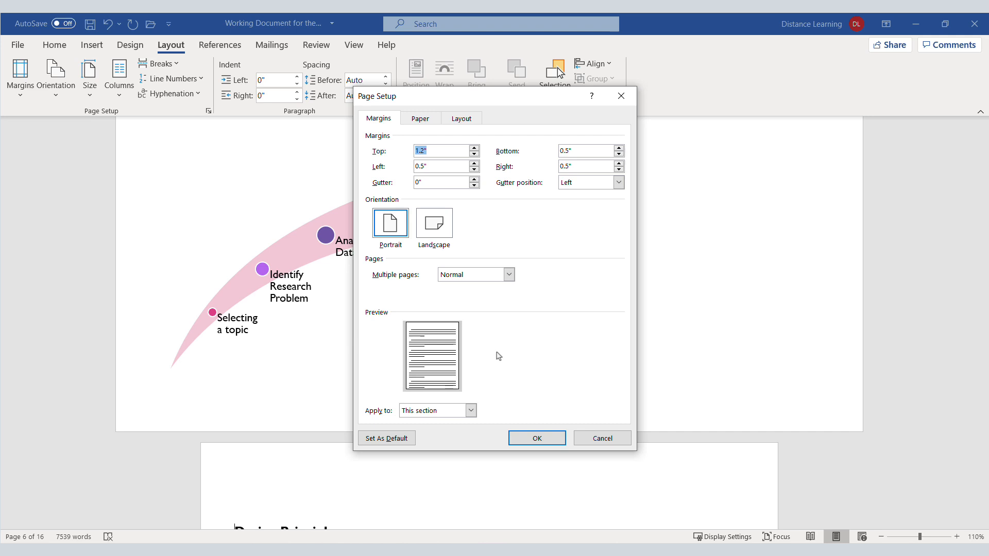
pyautogui.click(622, 441)
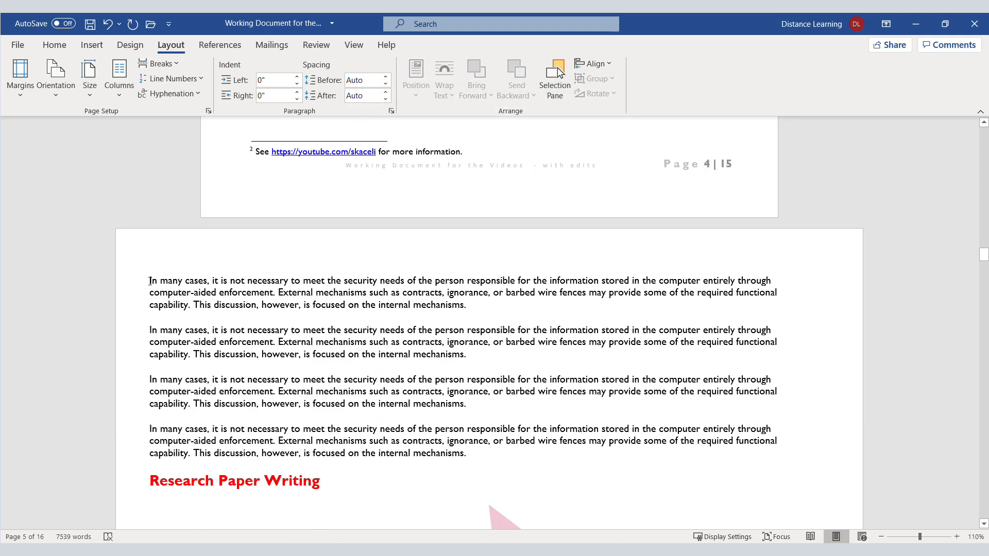
pyautogui.scroll(-15, 226, 316)
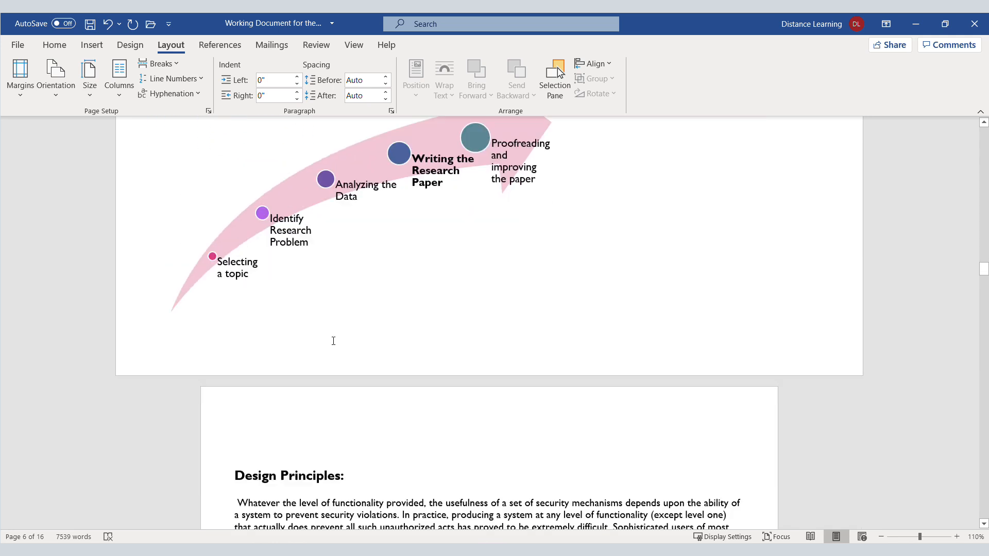